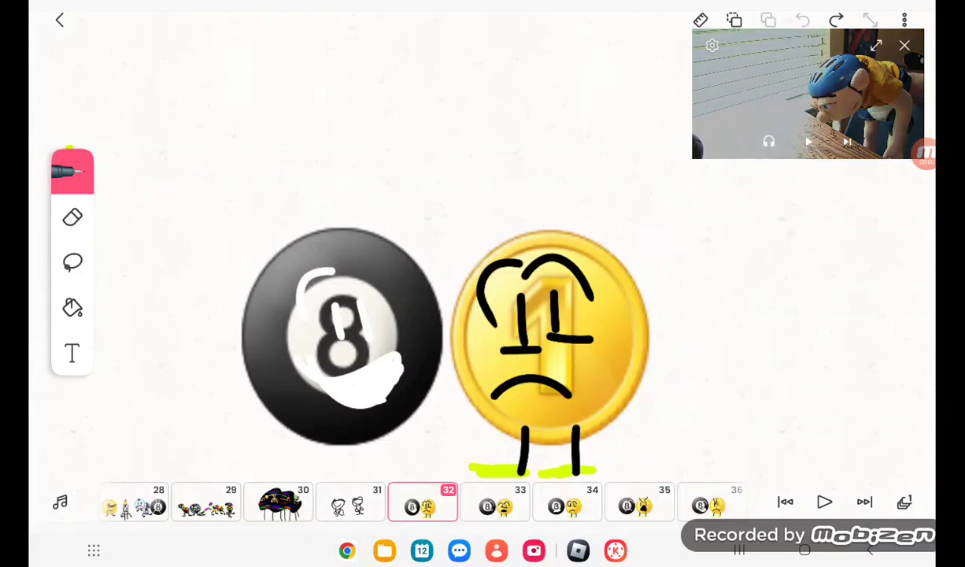
Play the reference video, then advance the animation through frames 33 and 34
click(808, 143)
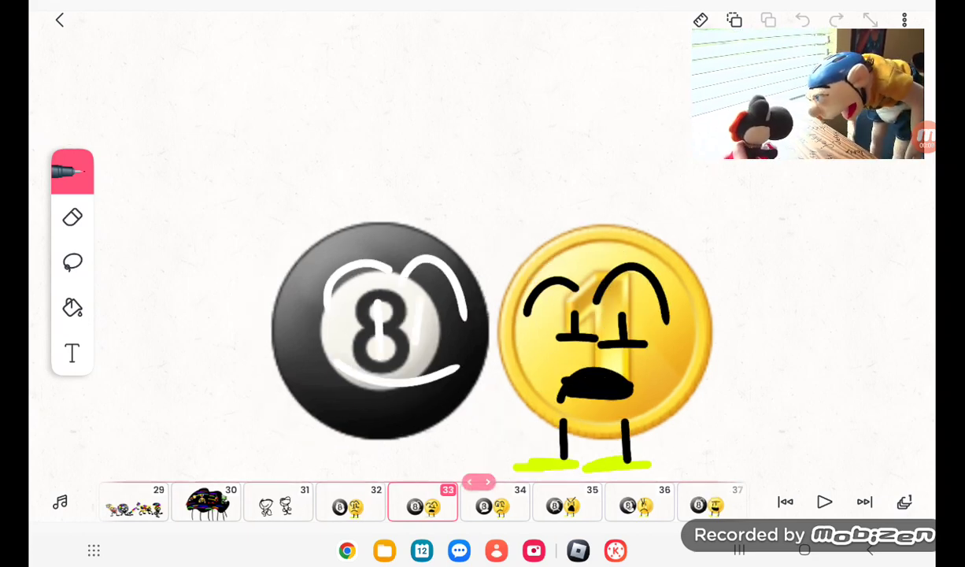
click(496, 504)
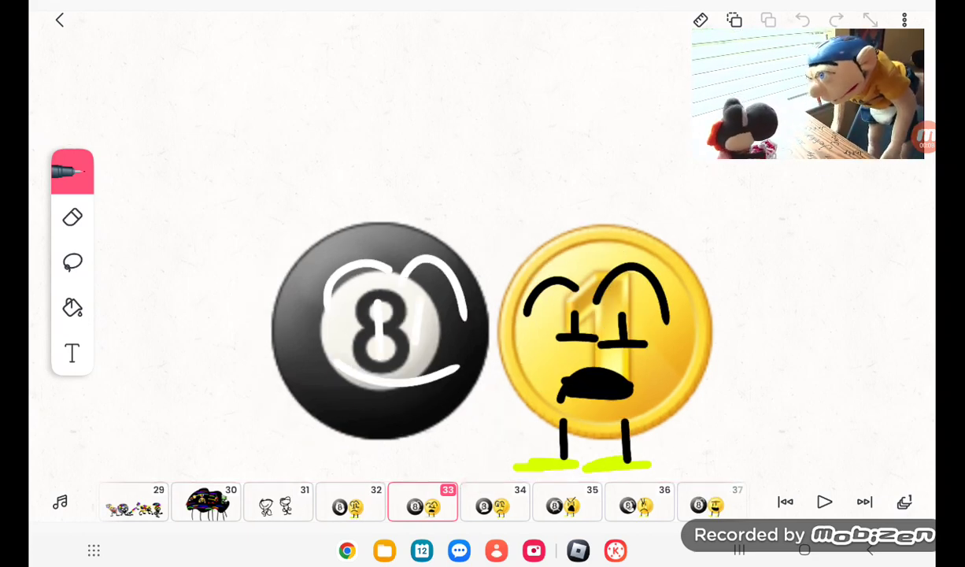
click(496, 504)
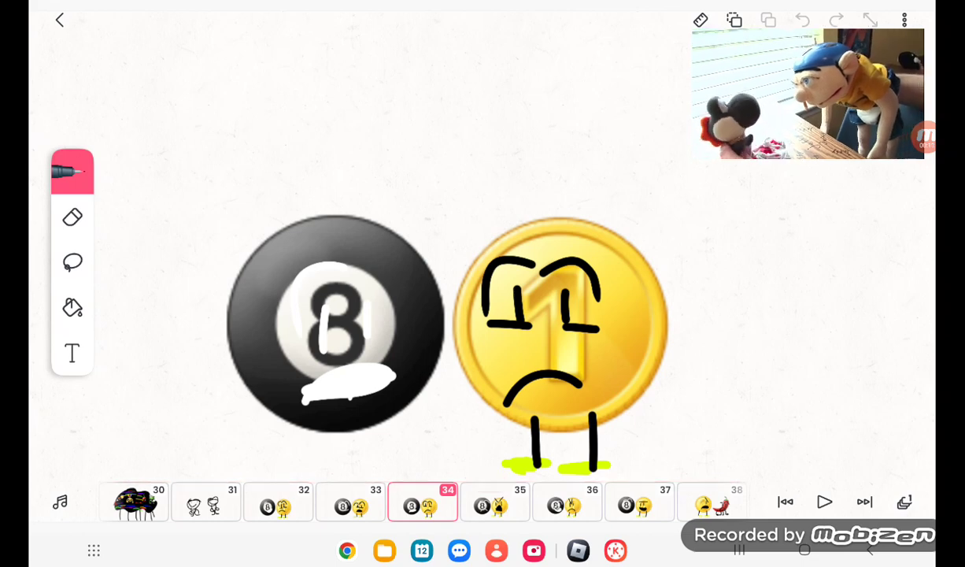